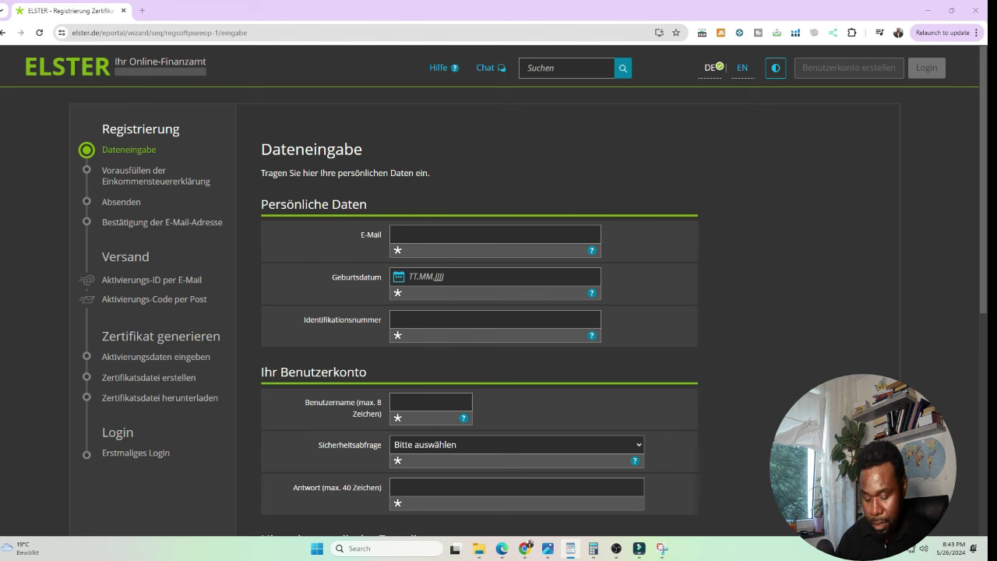
pyautogui.click(419, 228)
pyautogui.hotkey('ctrl', 'v')
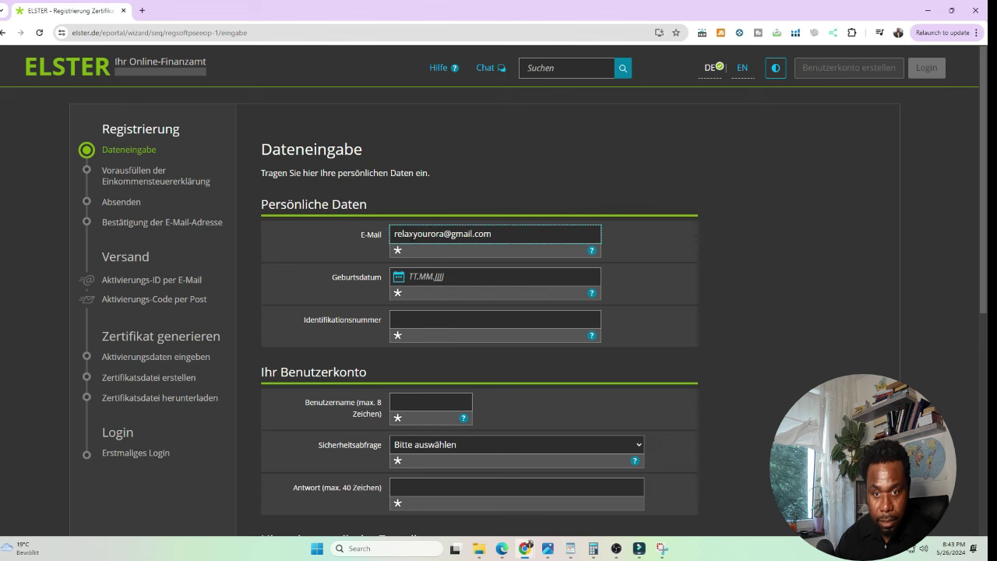
pyautogui.press('Tab')
pyautogui.click(431, 278)
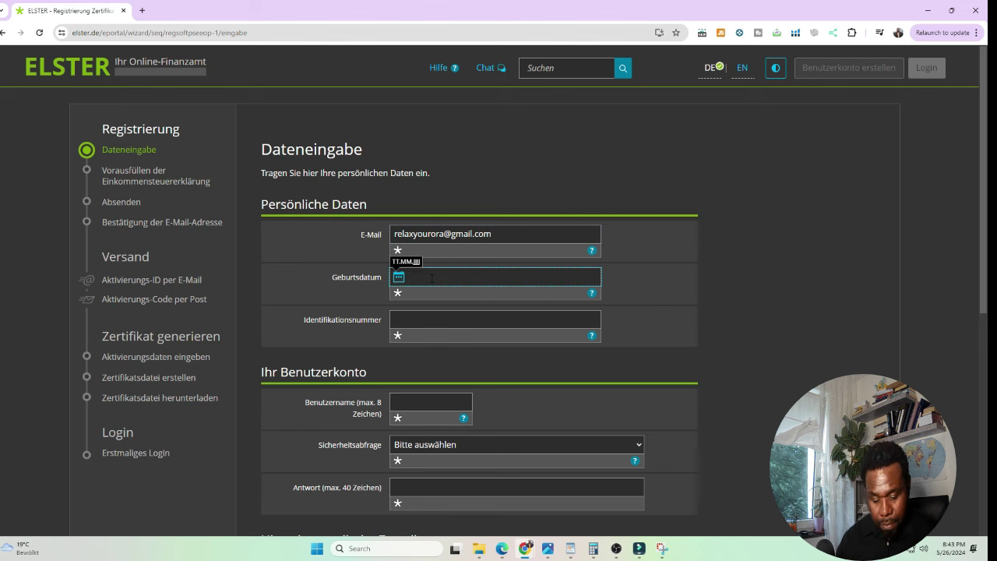
pyautogui.write('22')
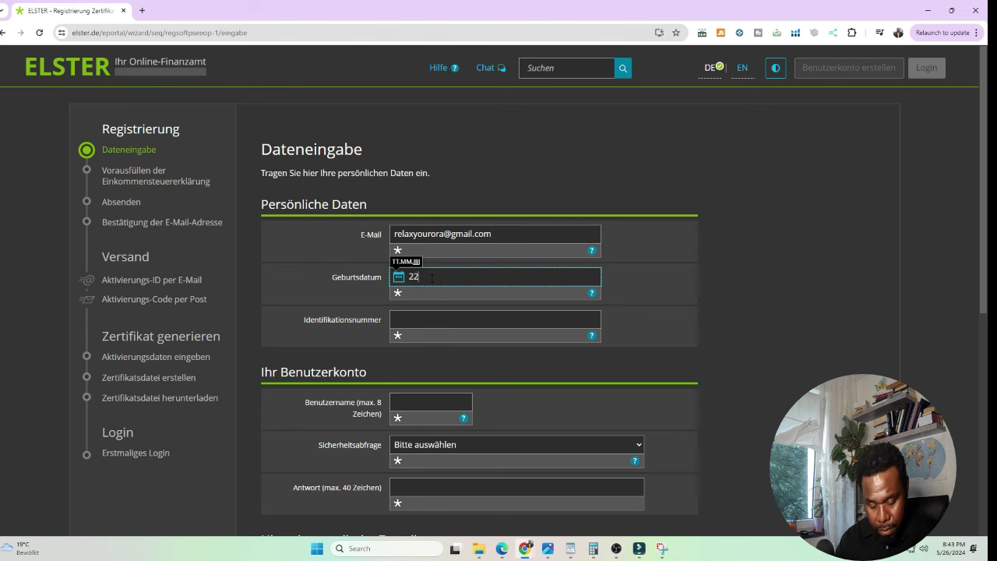
pyautogui.write('.0')
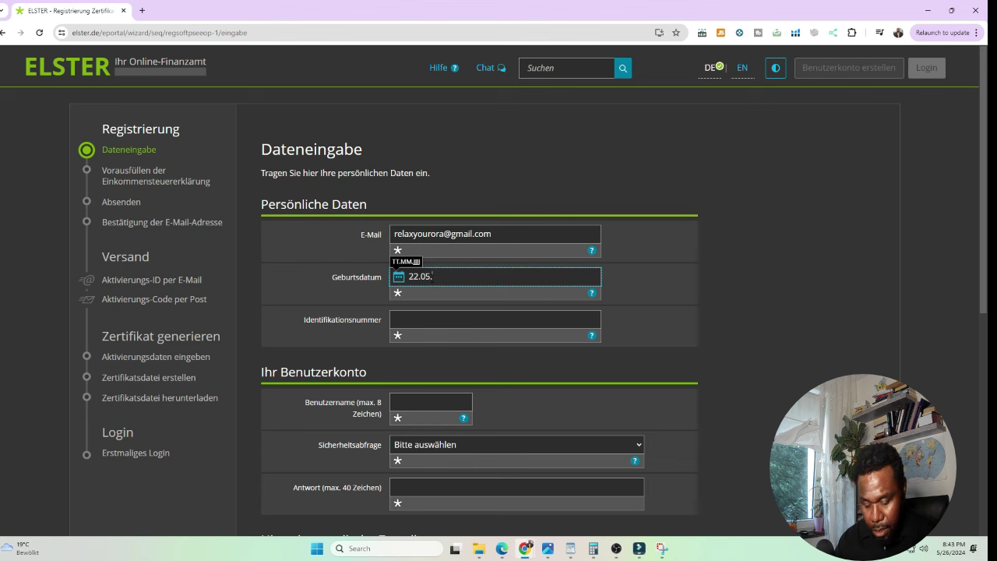
pyautogui.write('5.')
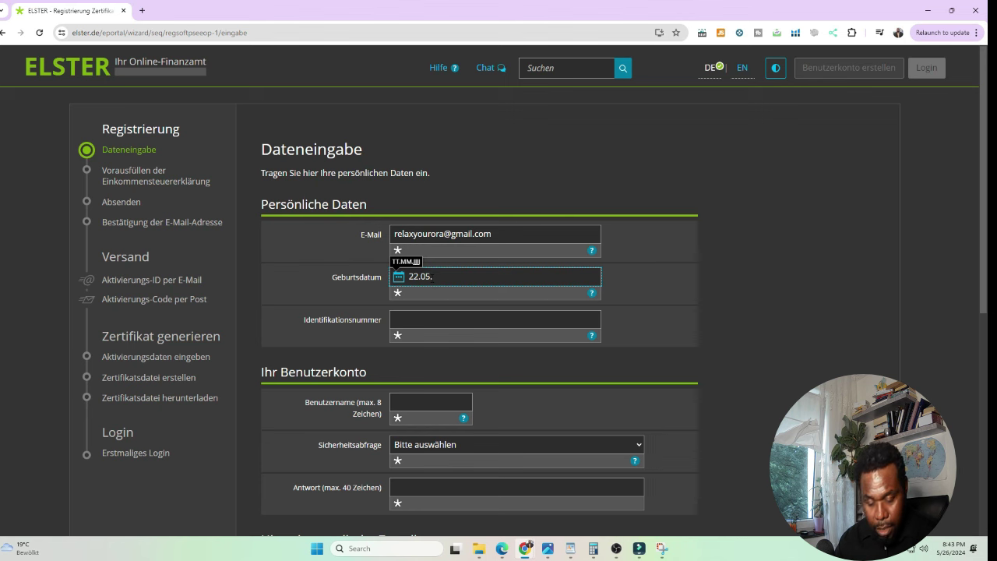
pyautogui.write('99')
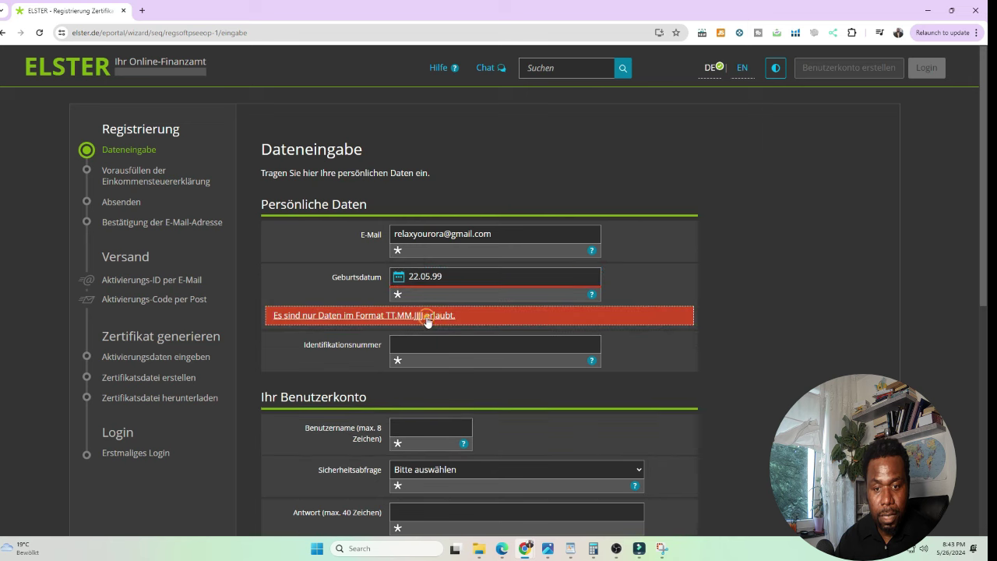
pyautogui.doubleClick(438, 276)
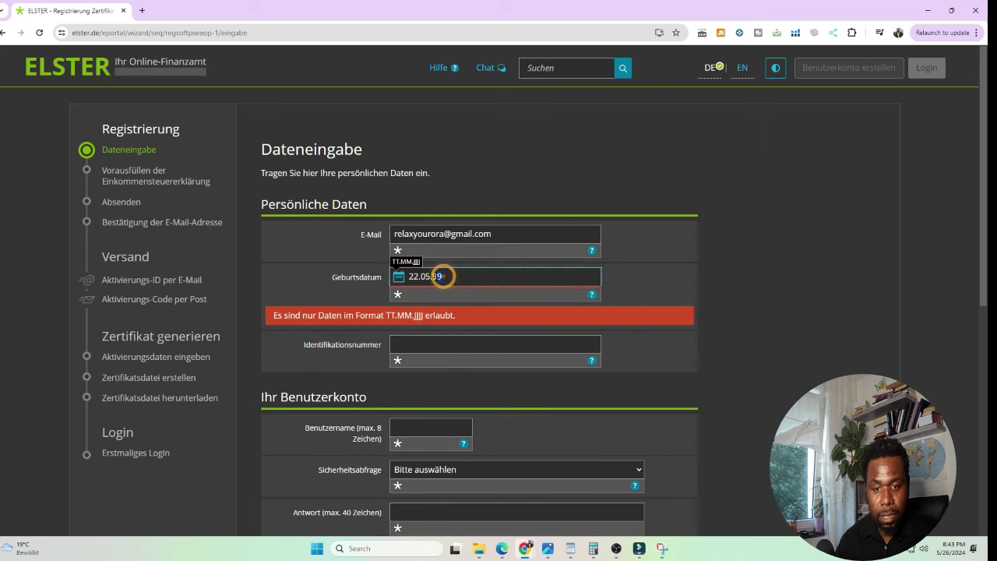
pyautogui.write('1')
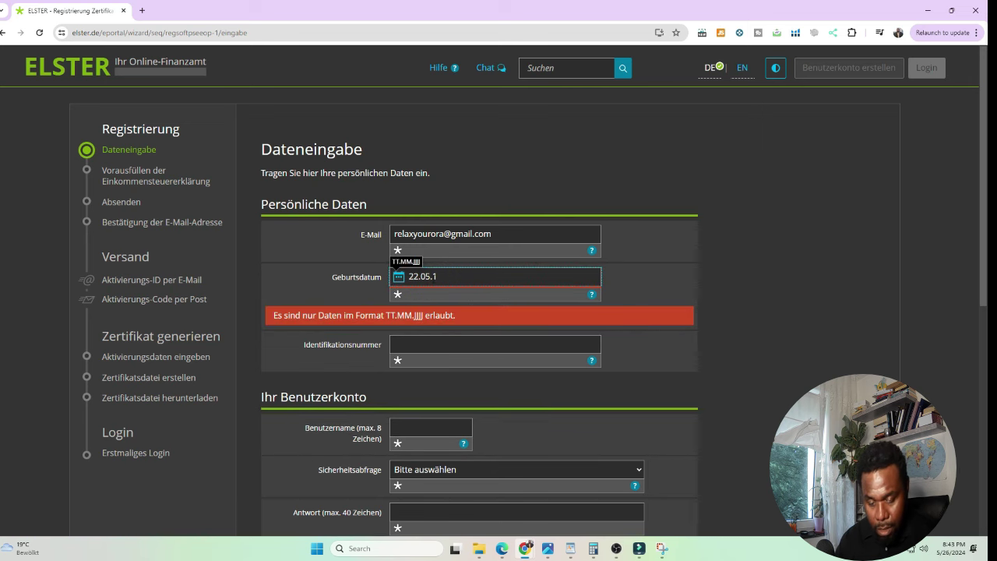
pyautogui.write('999')
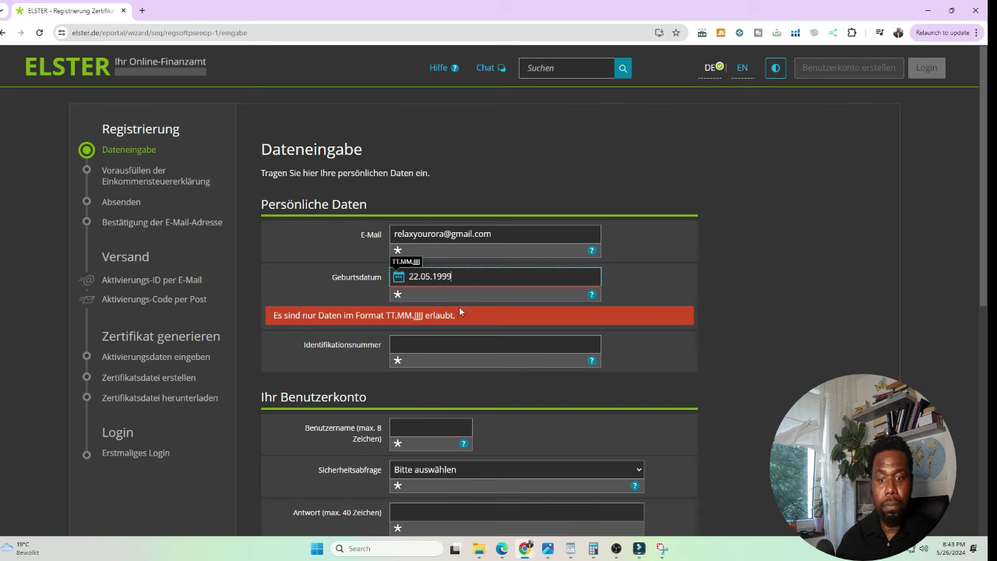
# Fetch the tax identification number from another app and paste it into Identifikationsnummer.
pyautogui.click(450, 344)
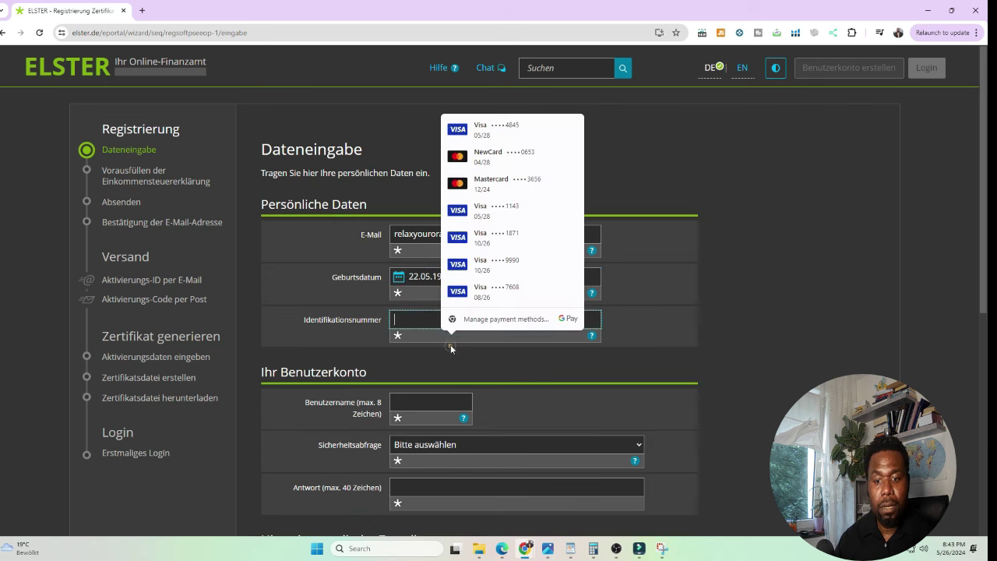
pyautogui.click(416, 313)
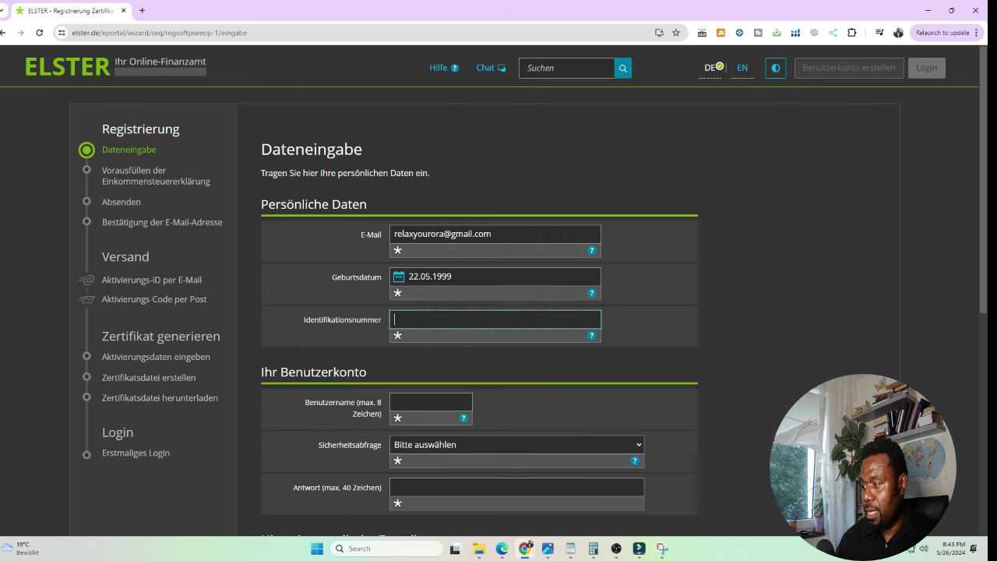
pyautogui.hotkey('alt', 'Tab')
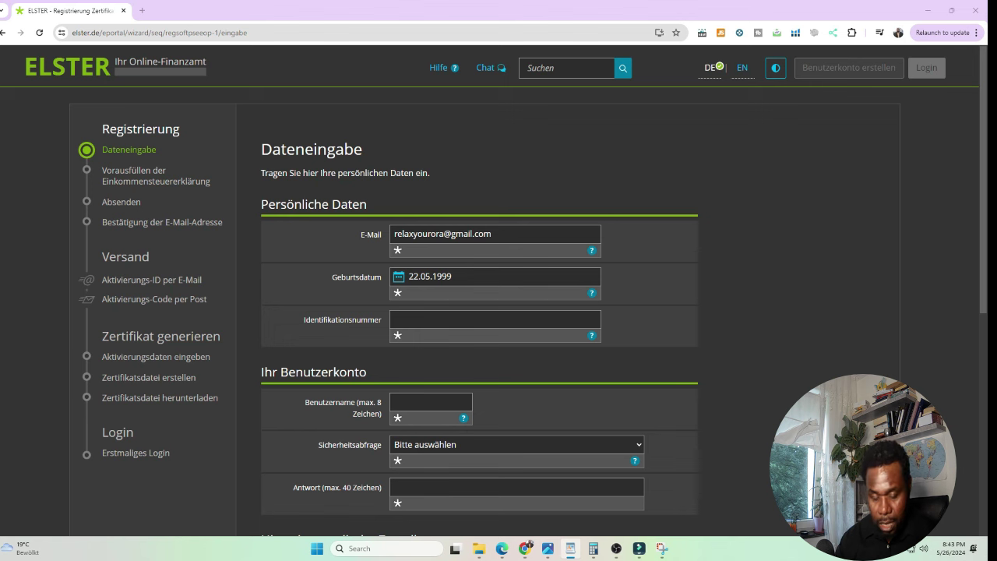
pyautogui.click(405, 320)
pyautogui.hotkey('ctrl', 'v')
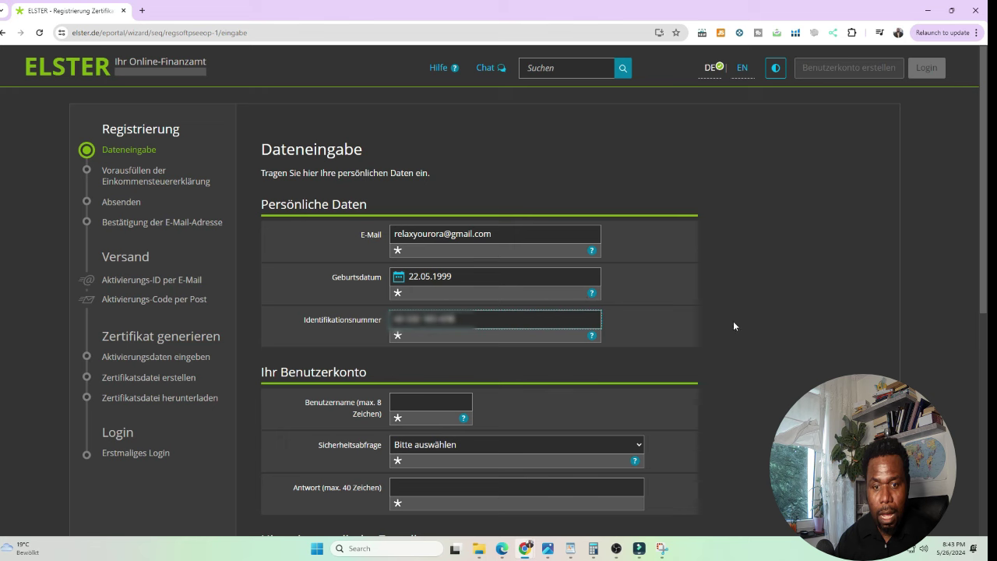
pyautogui.scroll(-1, 790, 309)
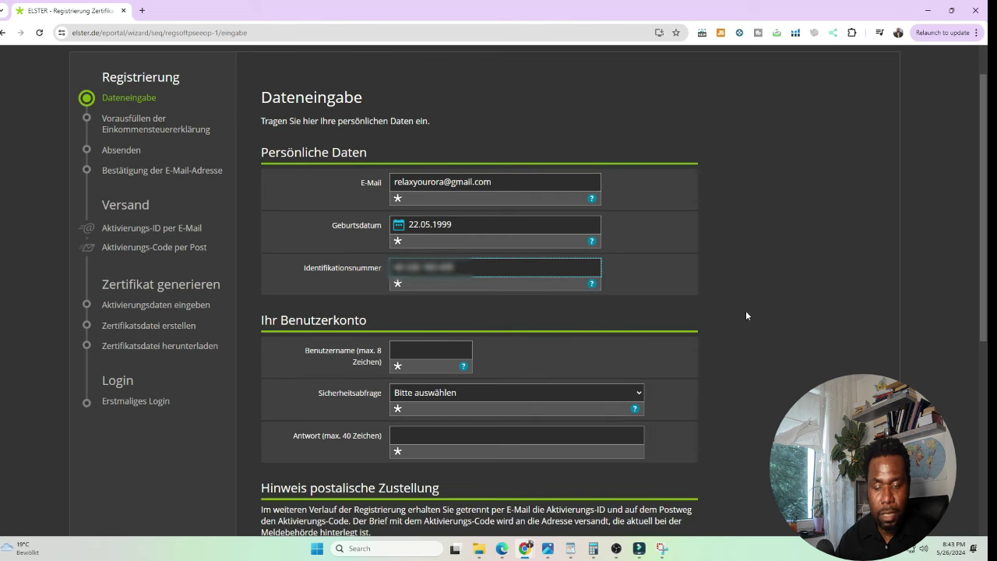
# Enter the chosen username in the user-account section.
pyautogui.scroll(-1, 789, 322)
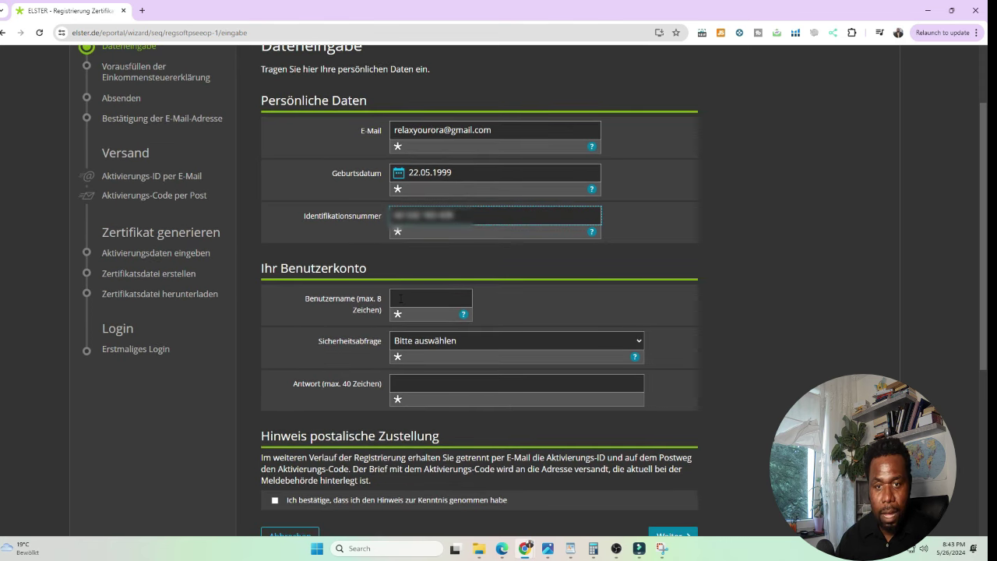
pyautogui.tripleClick(504, 133)
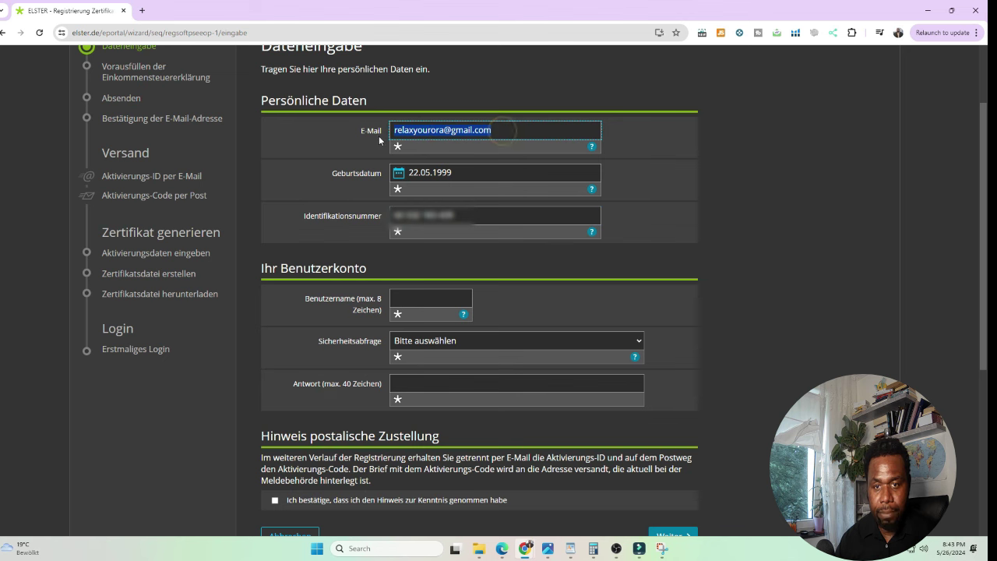
pyautogui.click(399, 298)
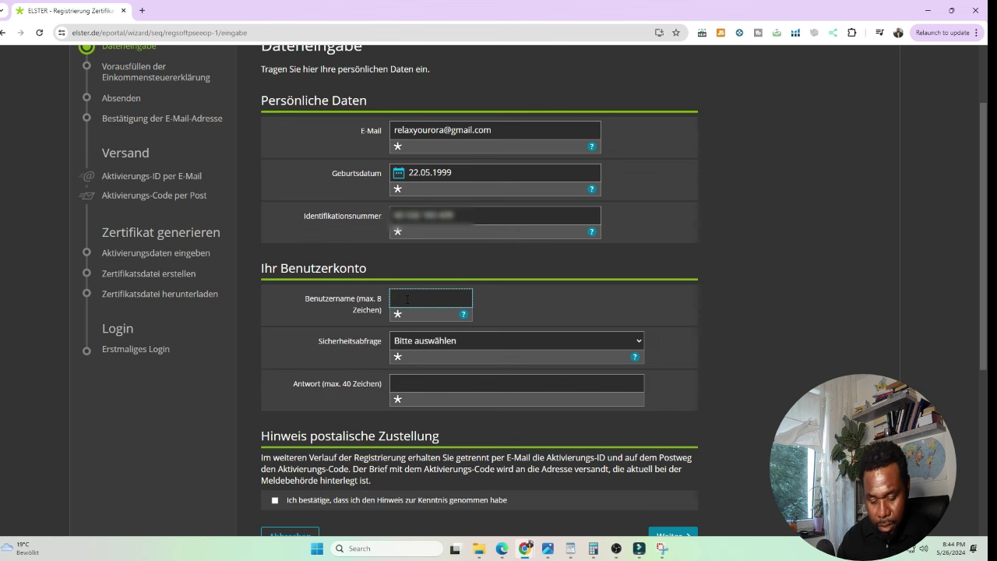
pyautogui.write('ohndoe')
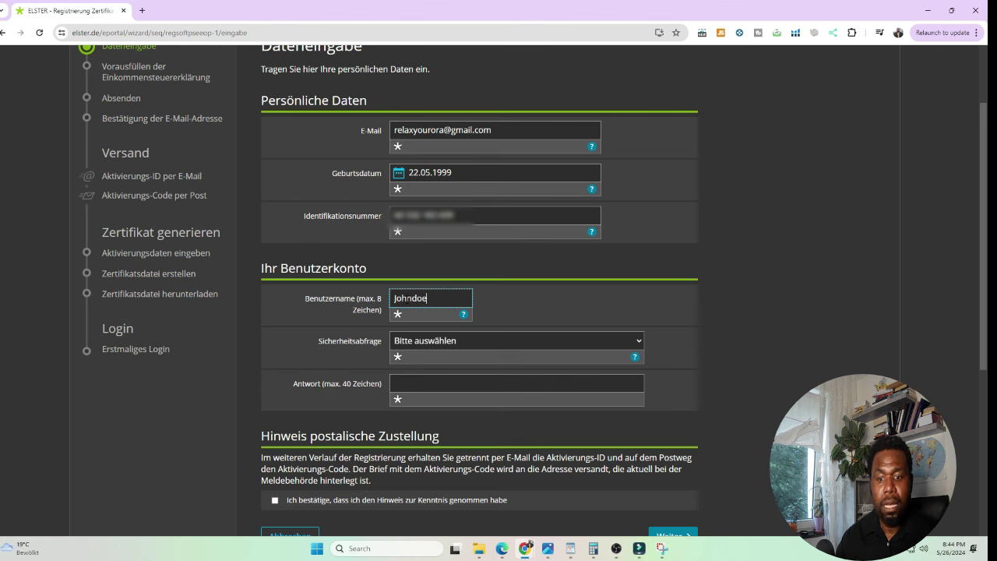
pyautogui.click(460, 342)
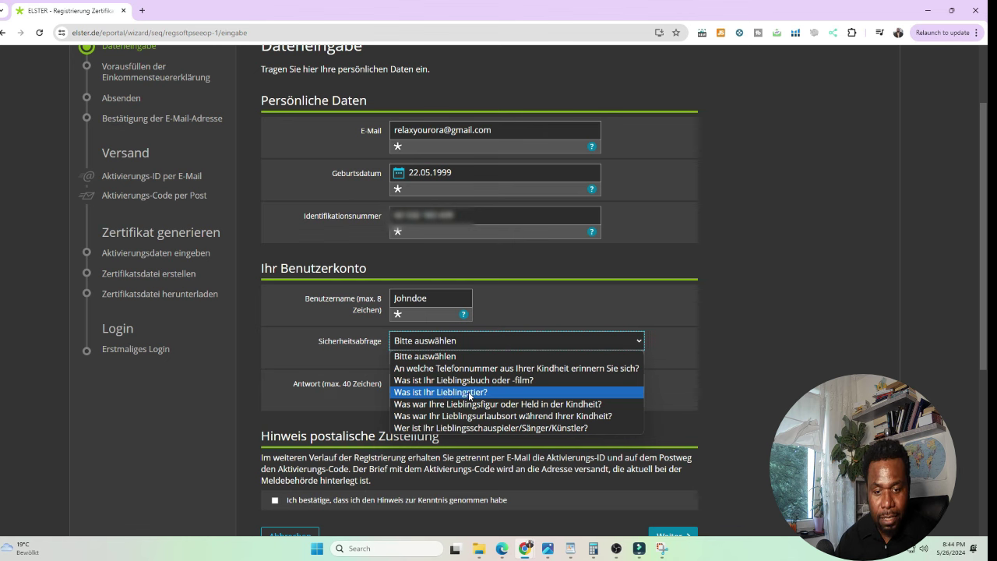
pyautogui.click(473, 393)
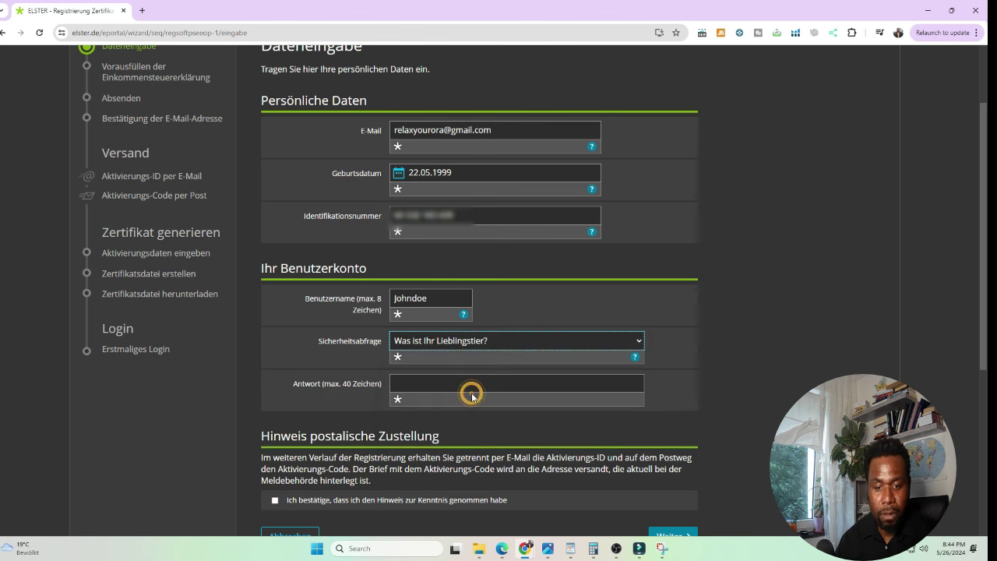
pyautogui.click(427, 382)
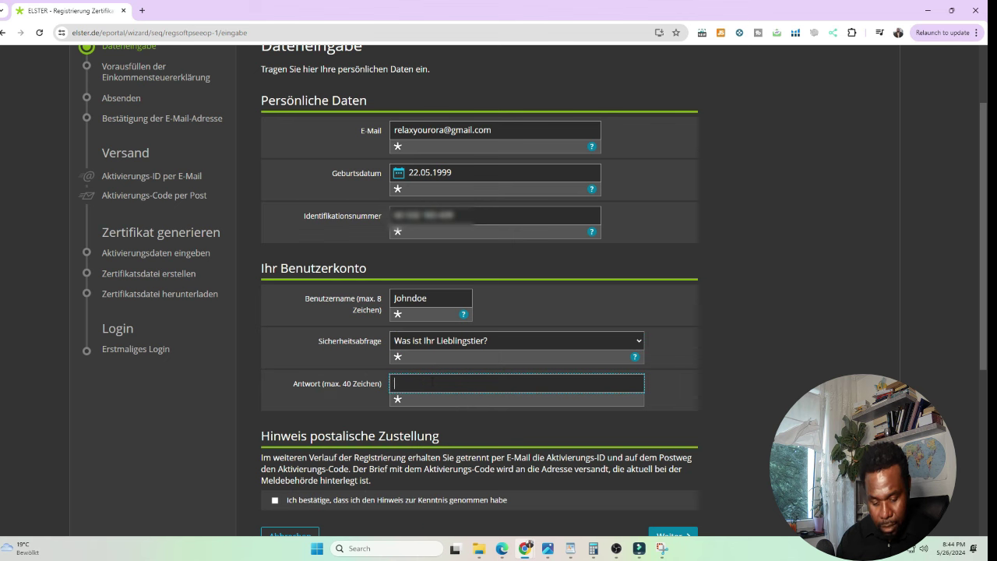
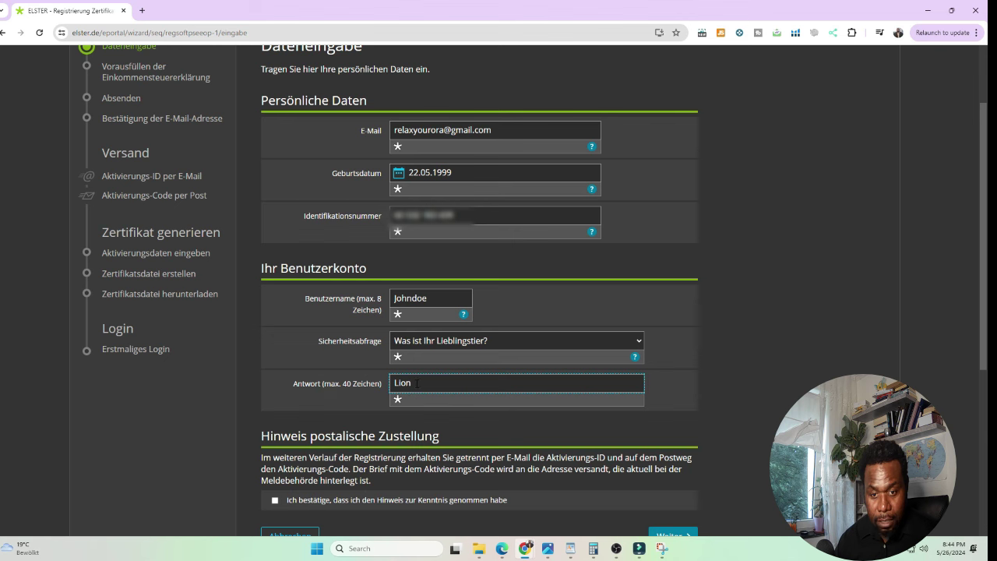
pyautogui.click(417, 383)
pyautogui.click(419, 340)
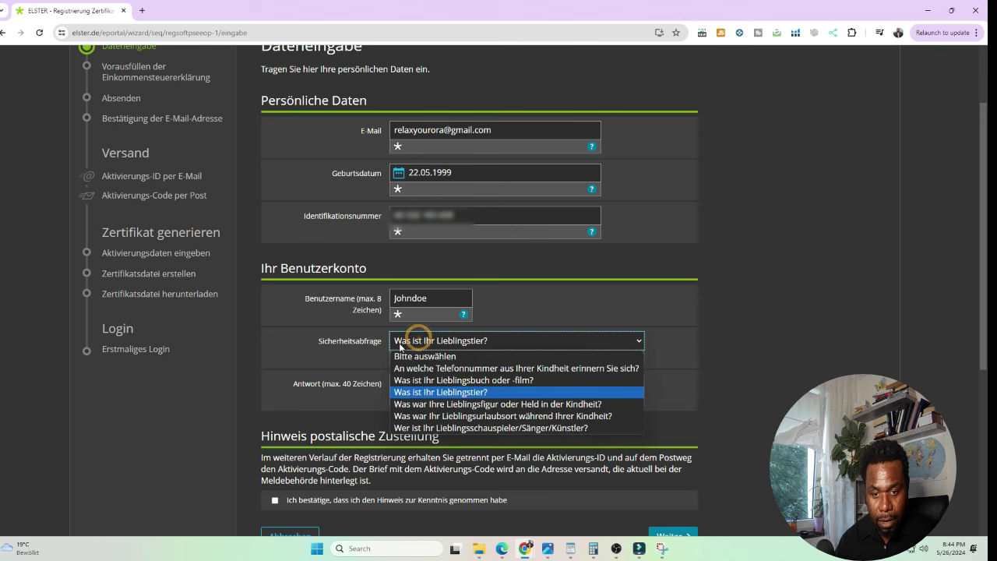
pyautogui.click(400, 392)
pyautogui.moveTo(420, 382); pyautogui.dragTo(387, 385)
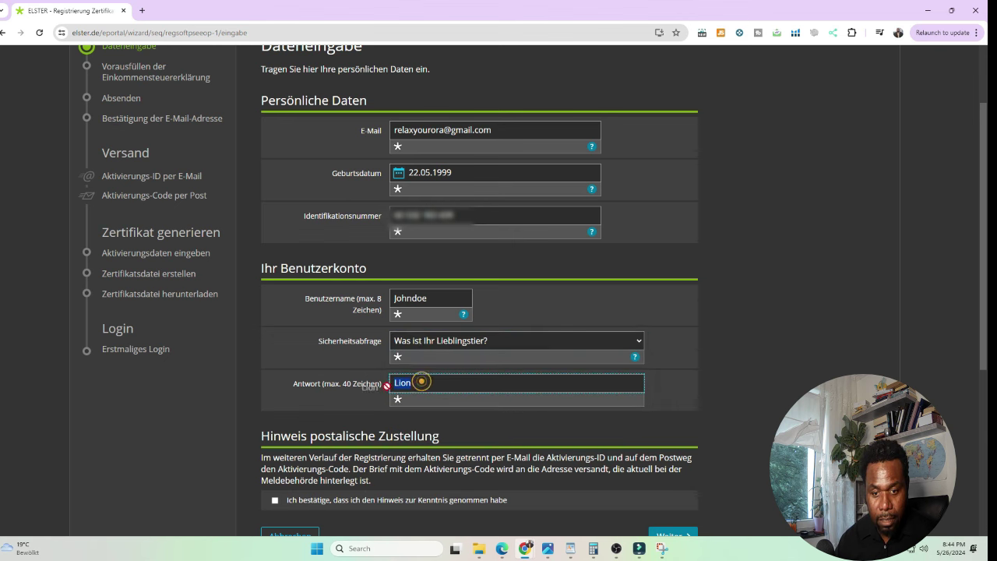
pyautogui.click(765, 331)
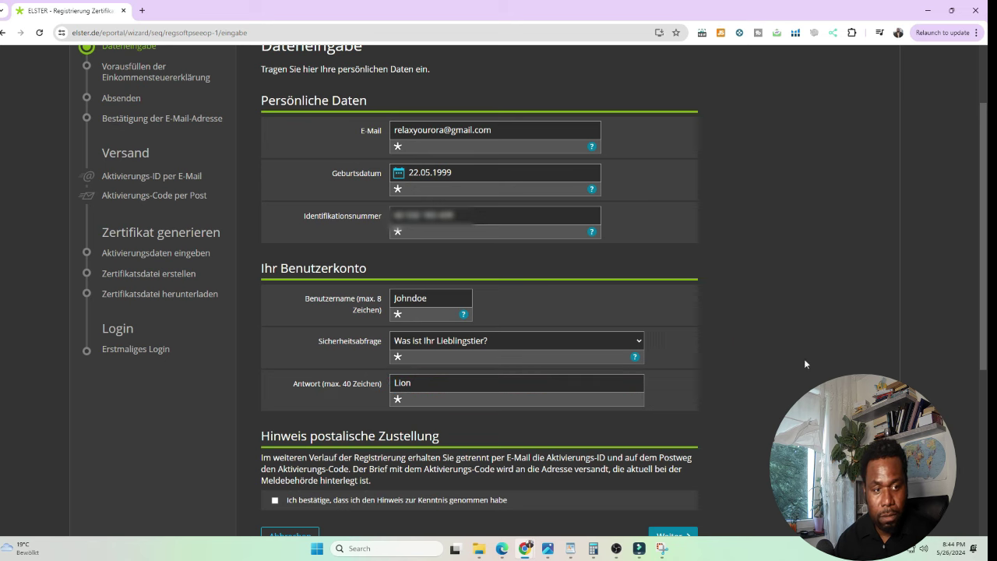
# Scroll down and tick the postal-delivery notice acknowledgement.
pyautogui.moveTo(984, 327); pyautogui.dragTo(983, 269)
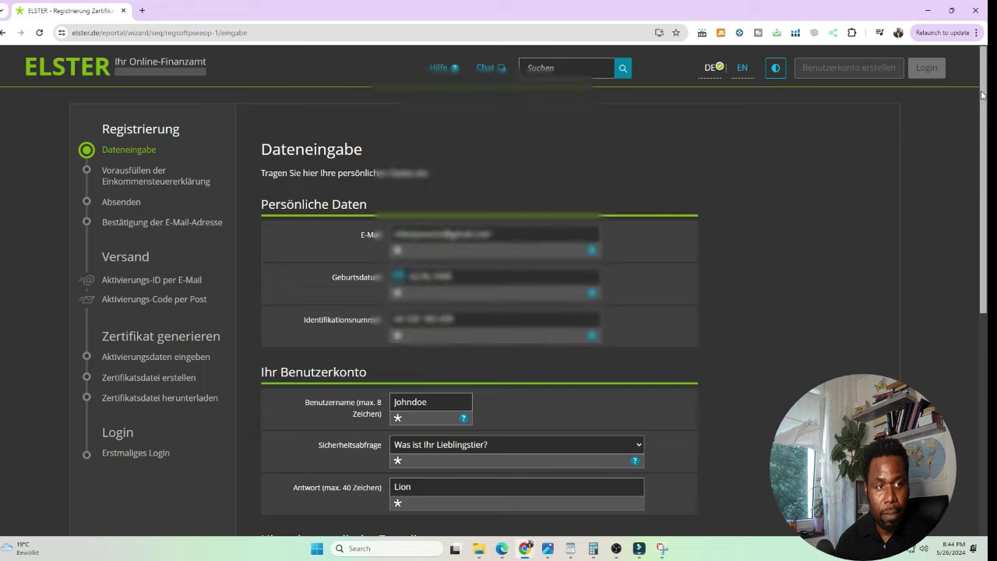
pyautogui.scroll(-3, 963, 209)
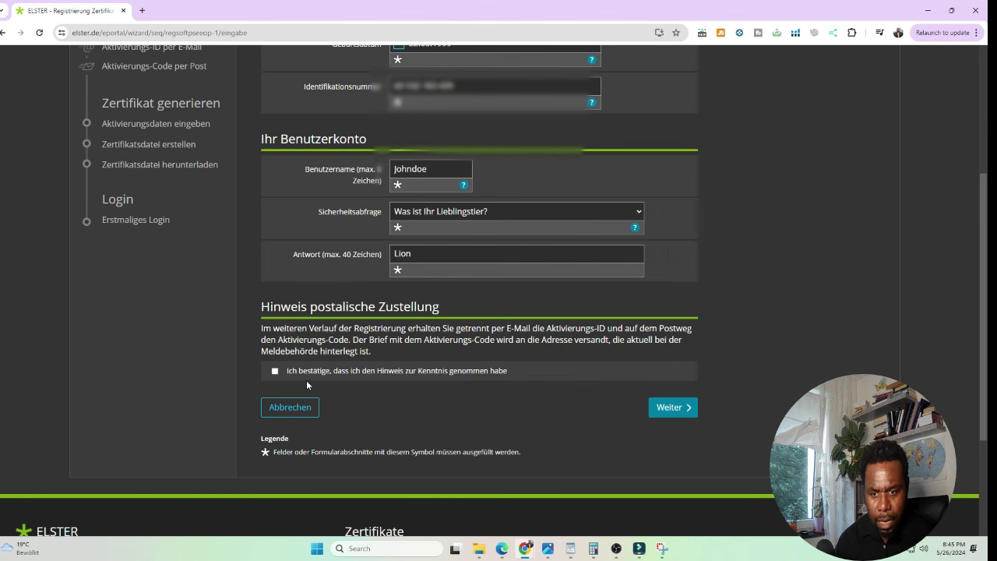
pyautogui.click(275, 371)
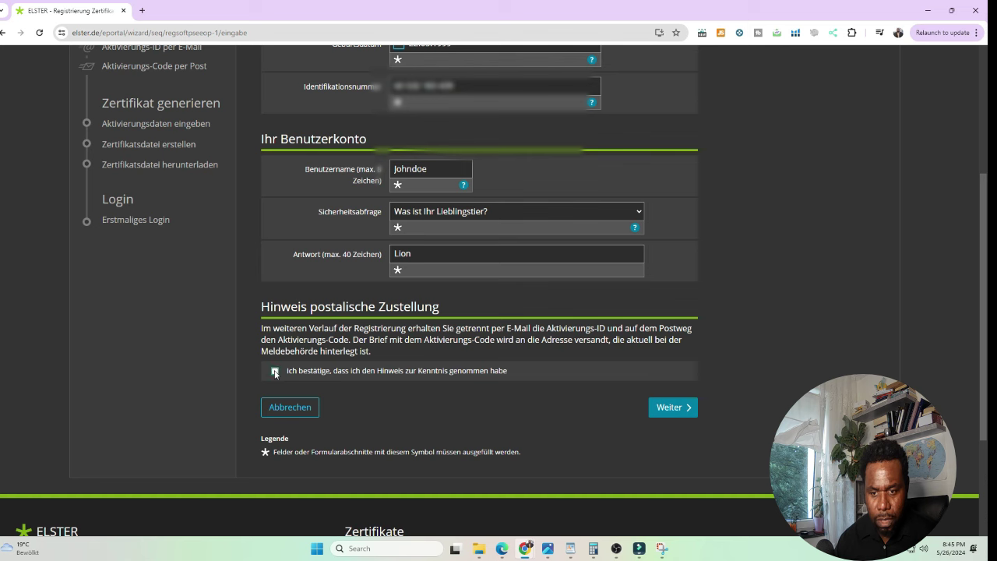
# Confirm the postal-delivery acknowledgement and advance to the Vorausfüllen der Einkommensteuererklärung step.
pyautogui.click(275, 371)
pyautogui.scroll(-1, 532, 138)
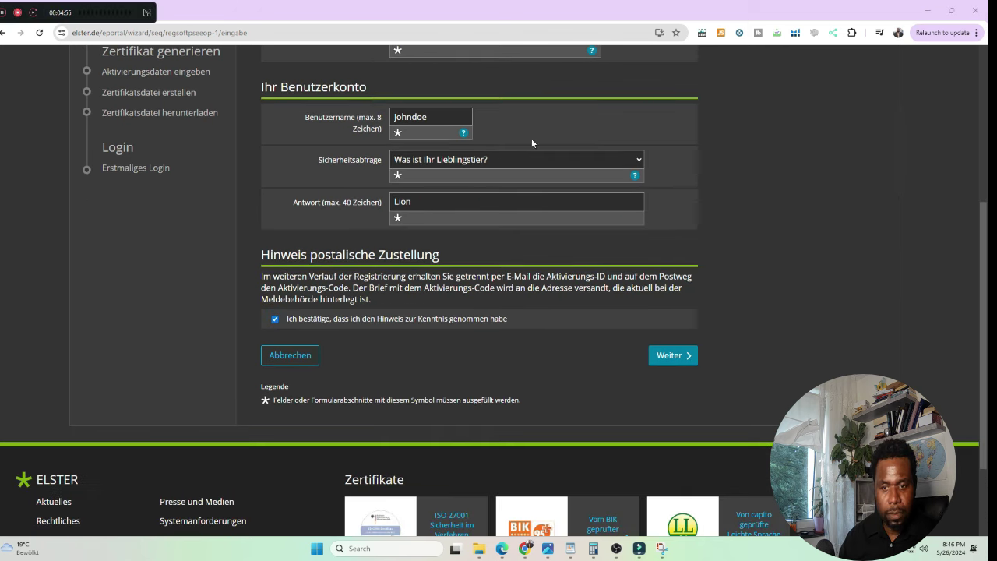
pyautogui.scroll(3, 796, 315)
pyautogui.scroll(3, 797, 320)
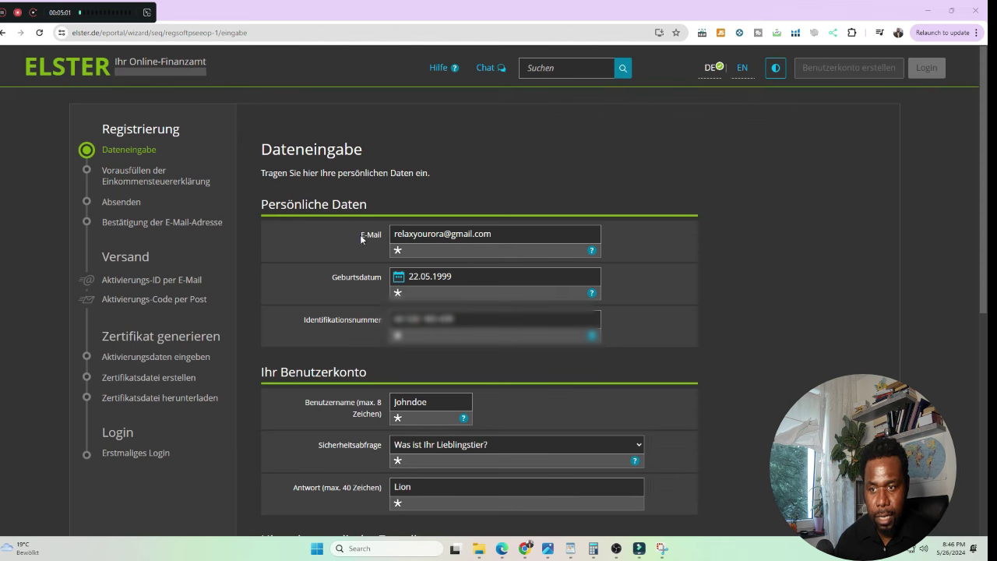
pyautogui.scroll(-3, 433, 329)
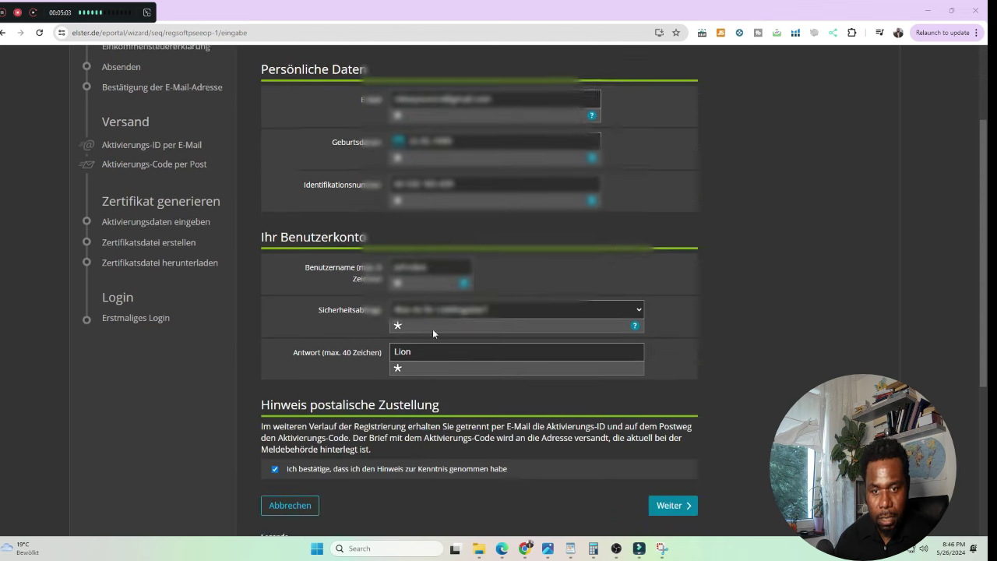
pyautogui.scroll(-4, 433, 328)
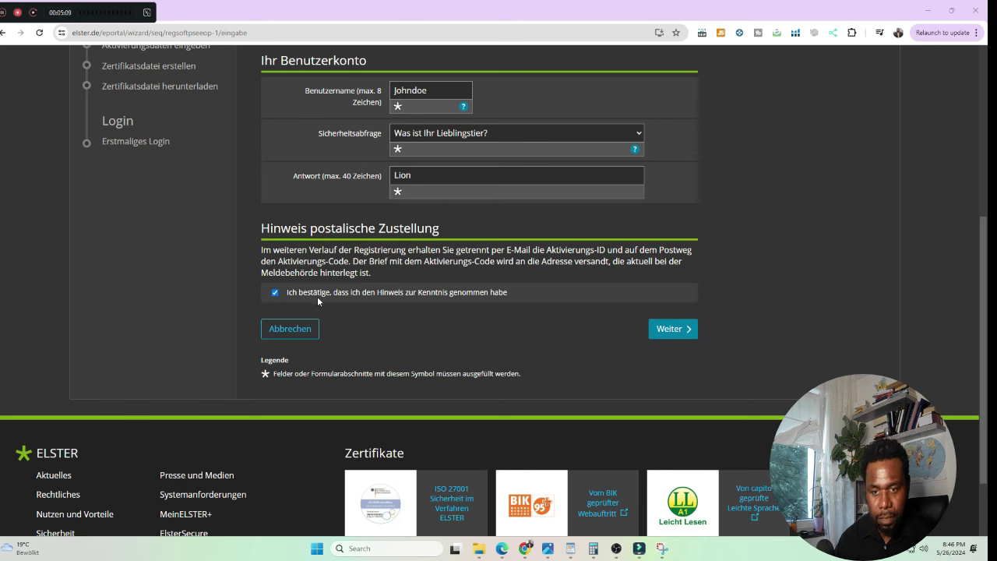
pyautogui.click(671, 329)
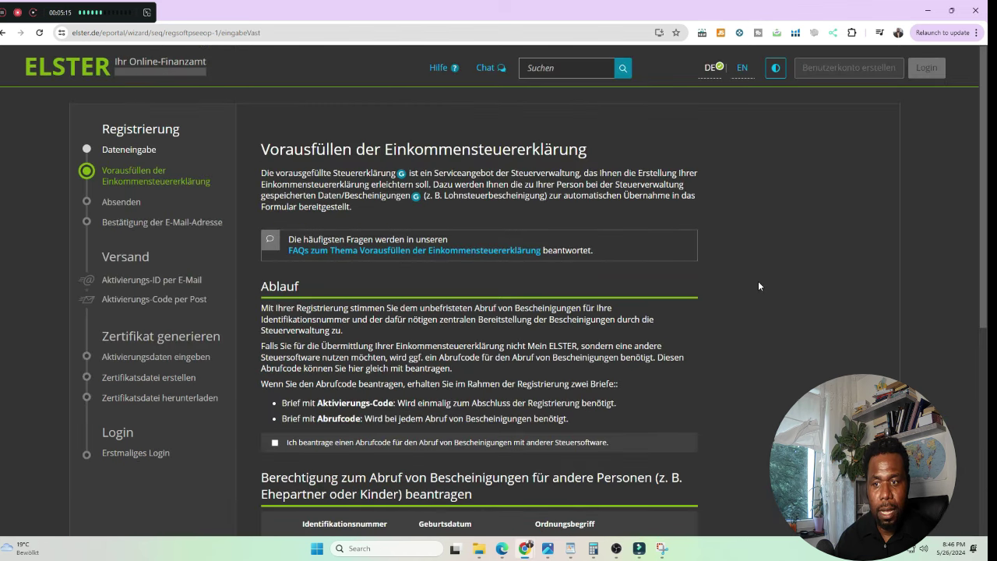
pyautogui.scroll(-2, 759, 279)
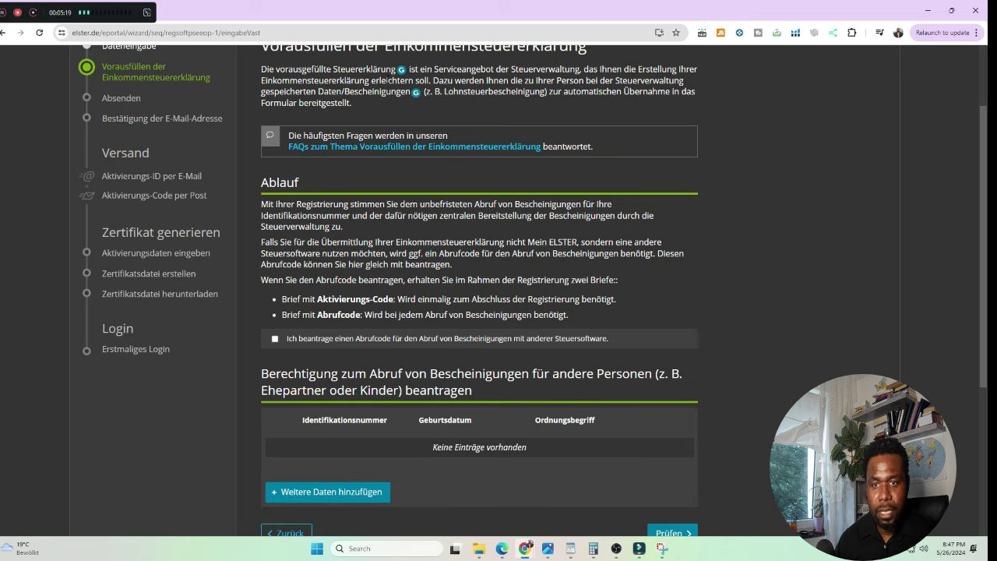
pyautogui.scroll(1, 380, 80)
pyautogui.scroll(1, 378, 76)
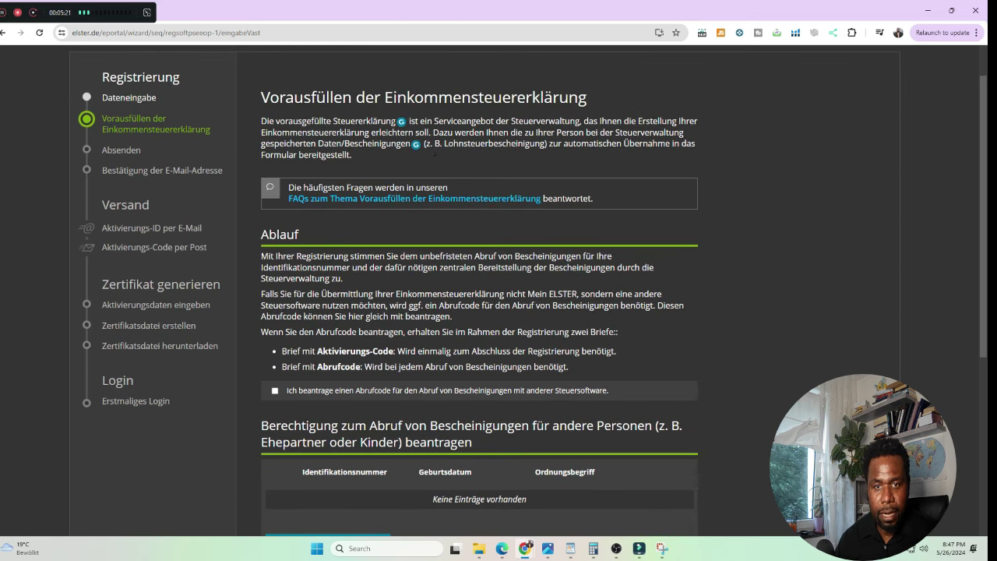
pyautogui.scroll(-3, 436, 155)
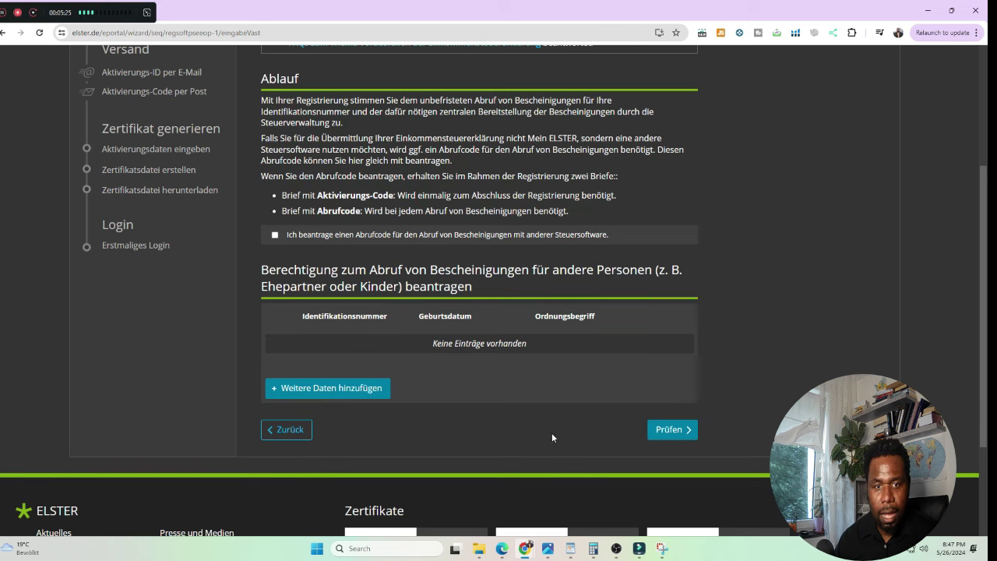
pyautogui.click(694, 435)
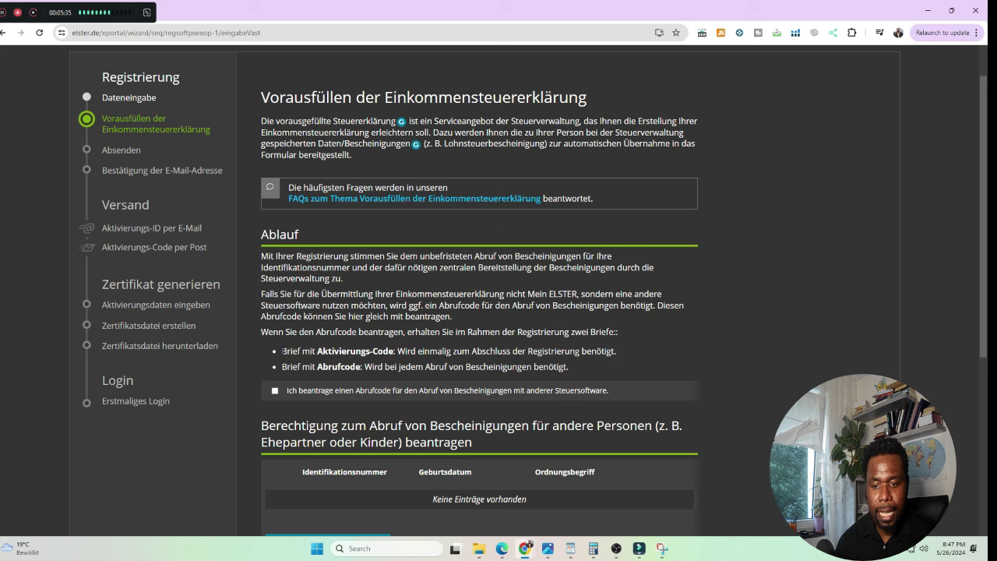
pyautogui.moveTo(284, 350); pyautogui.dragTo(395, 352)
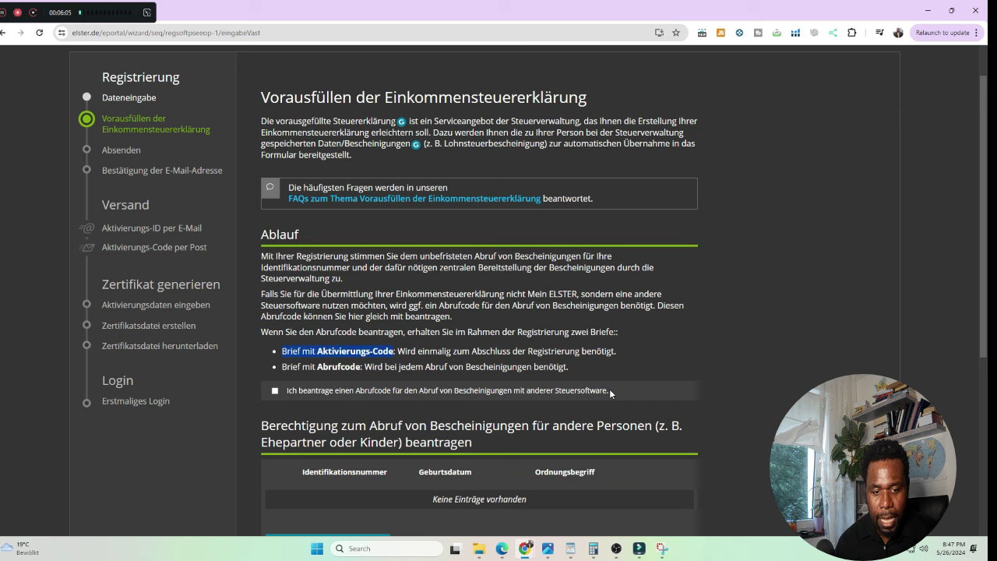
pyautogui.moveTo(612, 393); pyautogui.dragTo(562, 394)
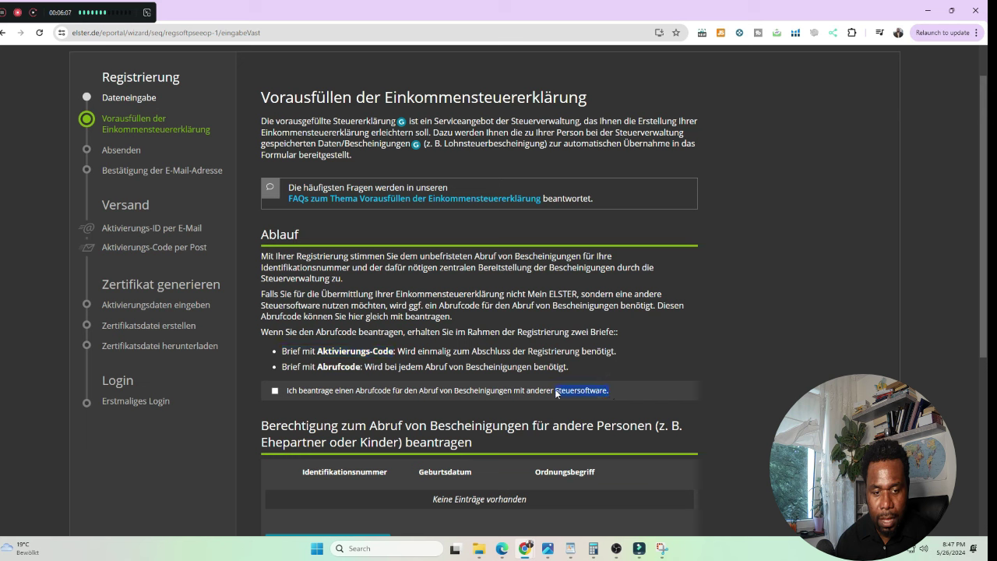
pyautogui.moveTo(511, 392); pyautogui.dragTo(276, 395)
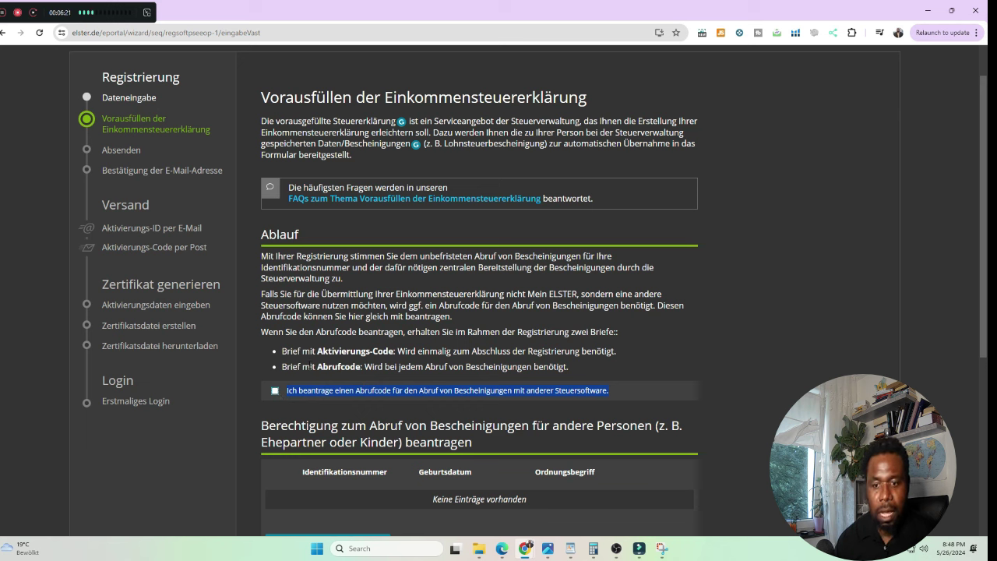
pyautogui.click(311, 351)
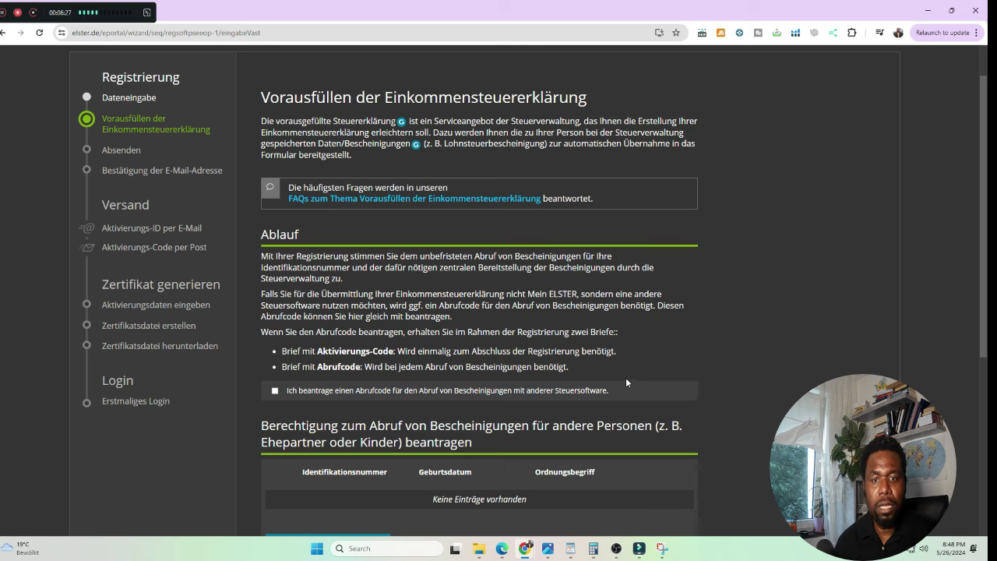
pyautogui.scroll(-2, 744, 383)
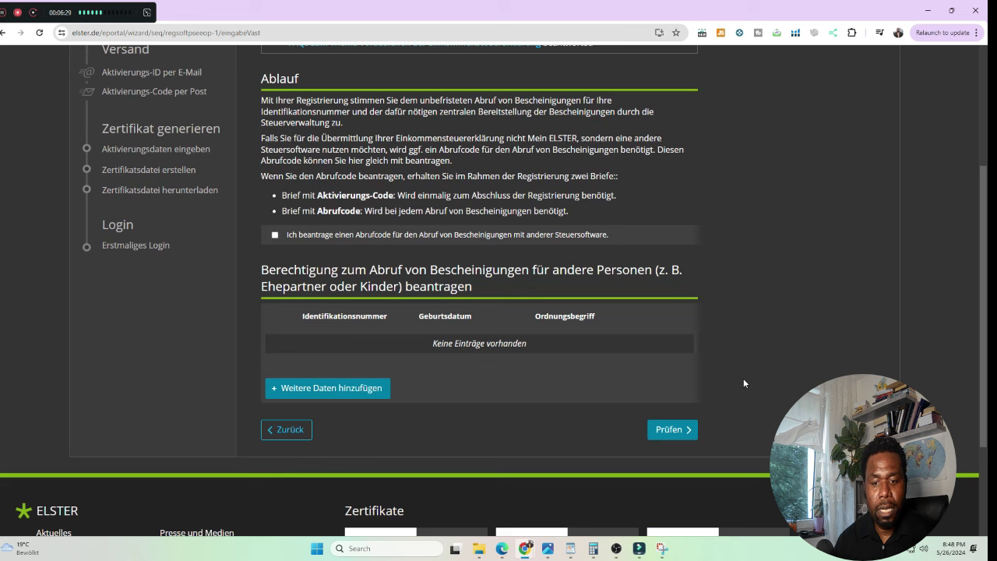
pyautogui.click(670, 430)
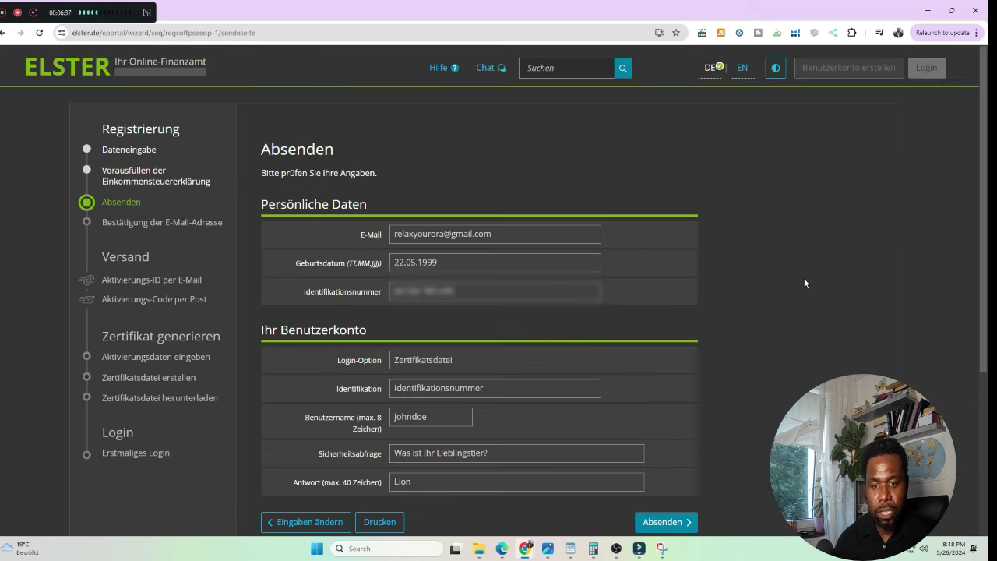
# Scroll down the Absenden review page to check the entered registration data.
pyautogui.scroll(-1, 805, 283)
pyautogui.scroll(-1, 805, 283)
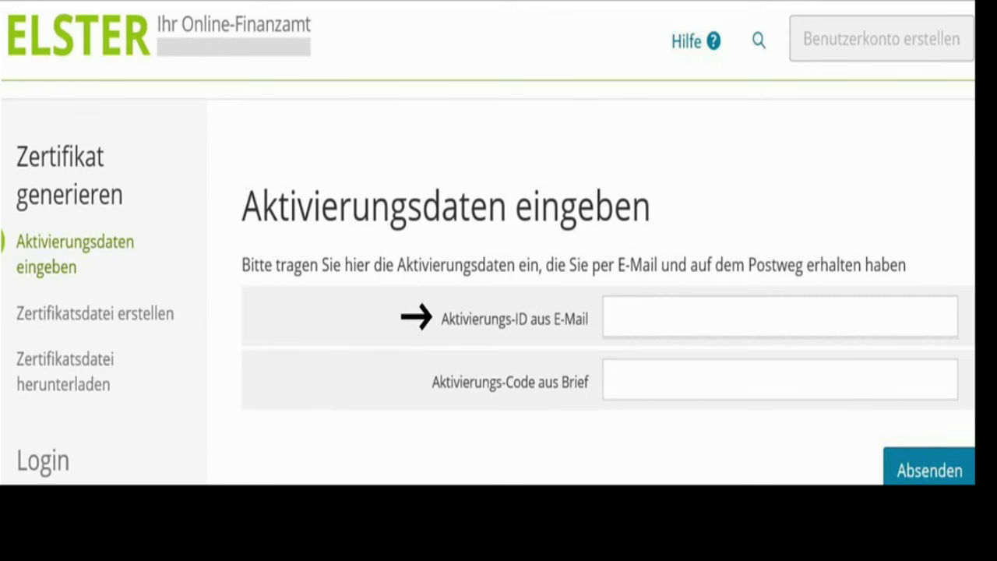
# Submit the entered Aktivierungs-ID and Aktivierungs-Code.
pyautogui.click(932, 470)
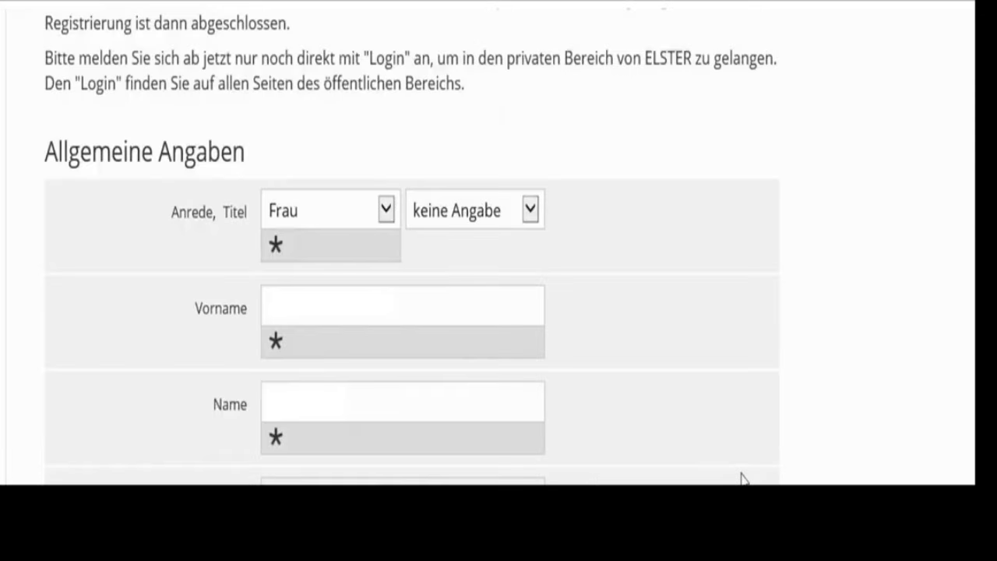
# Scroll the personal-data form, view the Steuernummer help, and choose Privatperson as user group.
pyautogui.scroll(-5, 742, 479)
pyautogui.scroll(-5, 743, 478)
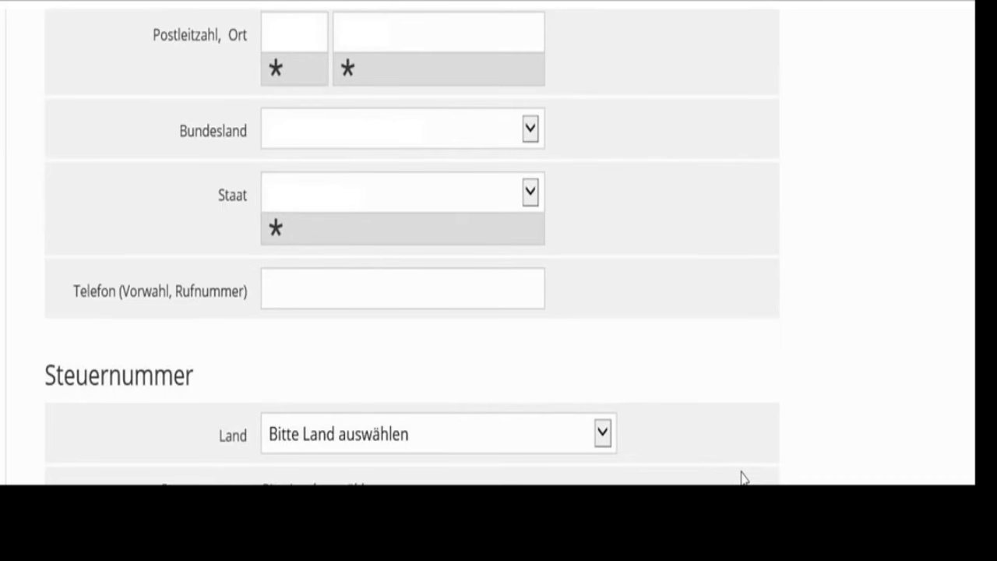
pyautogui.scroll(-4, 742, 478)
pyautogui.click(461, 212)
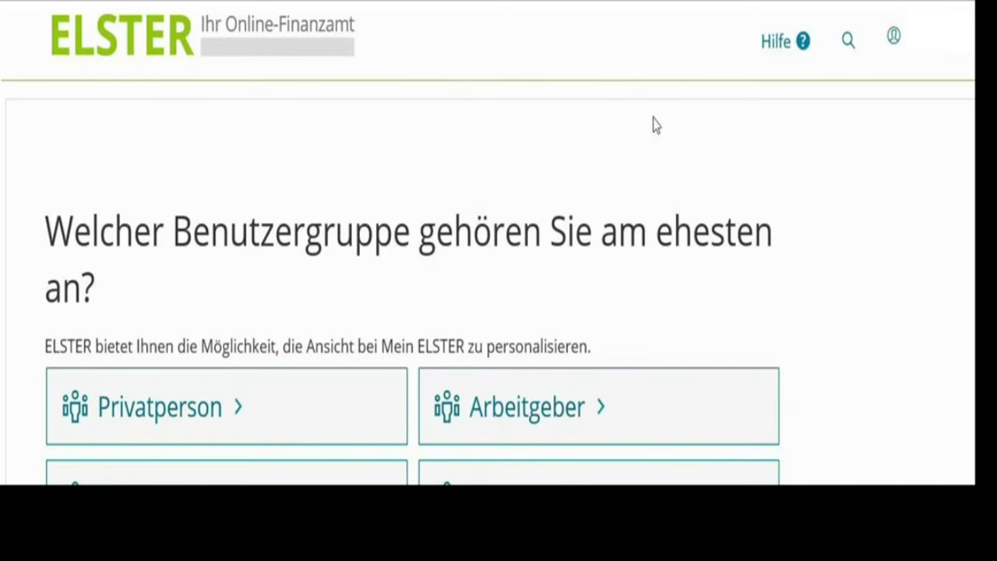
pyautogui.click(206, 427)
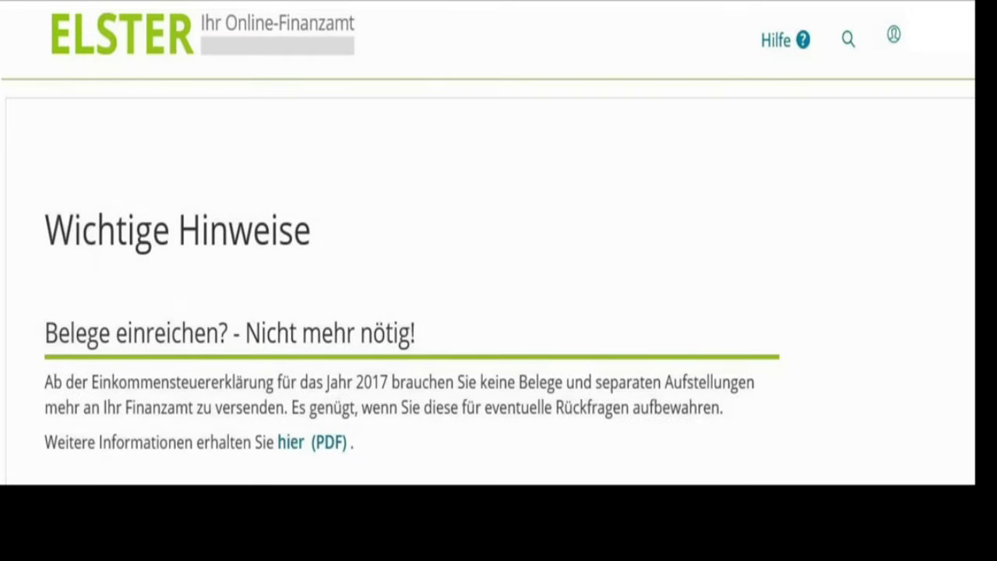